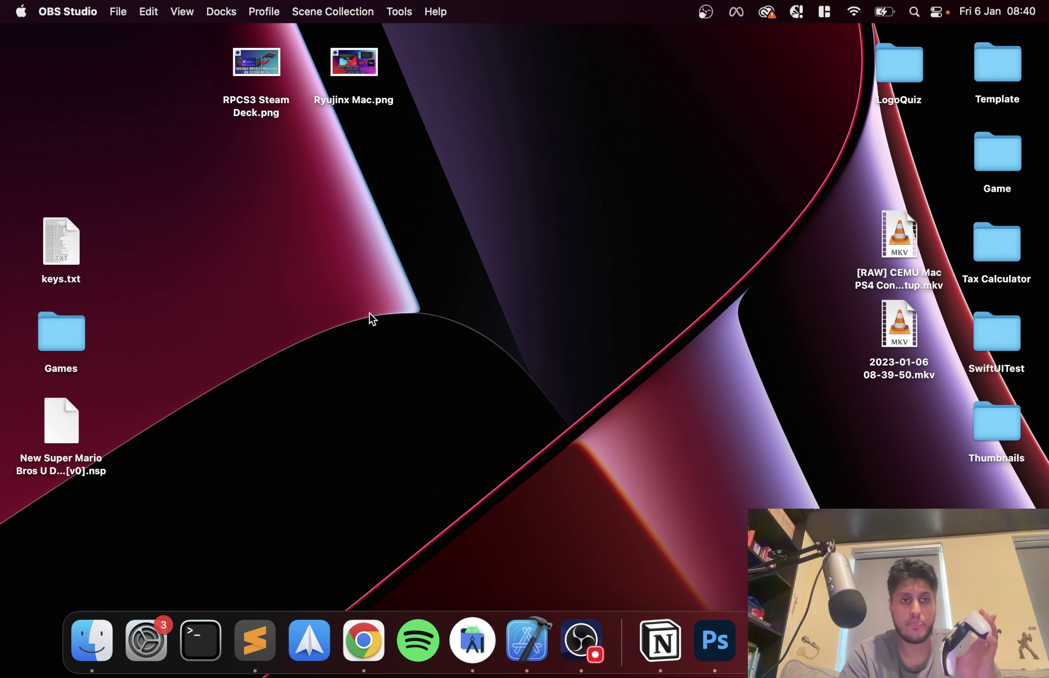
Connect the DualSense Wireless Controller to the Mac over Bluetooth and close the Bluetooth settings.
{"action": "left_click", "coordinate": [20, 12]}
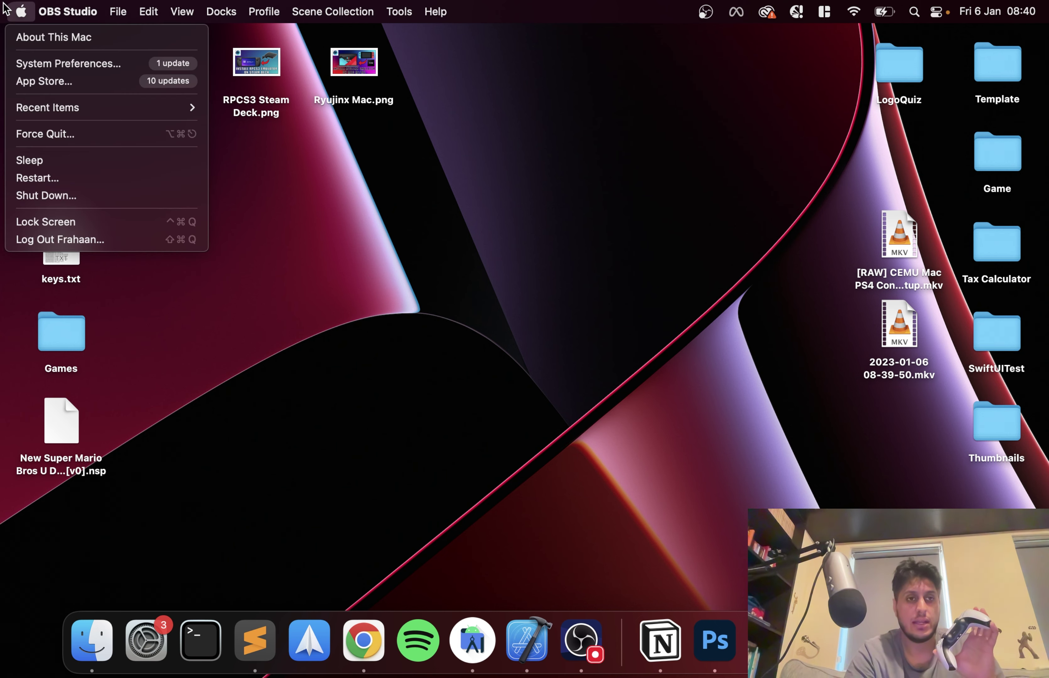
{"action": "left_click", "coordinate": [52, 61]}
{"action": "left_click", "coordinate": [571, 415]}
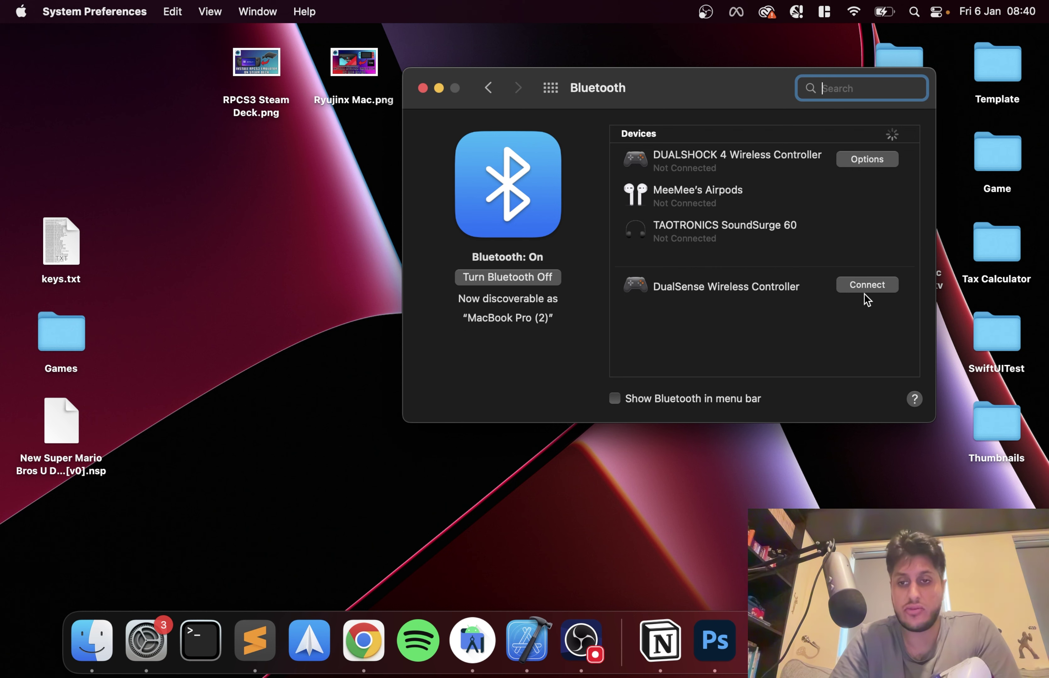
{"action": "left_click", "coordinate": [868, 286]}
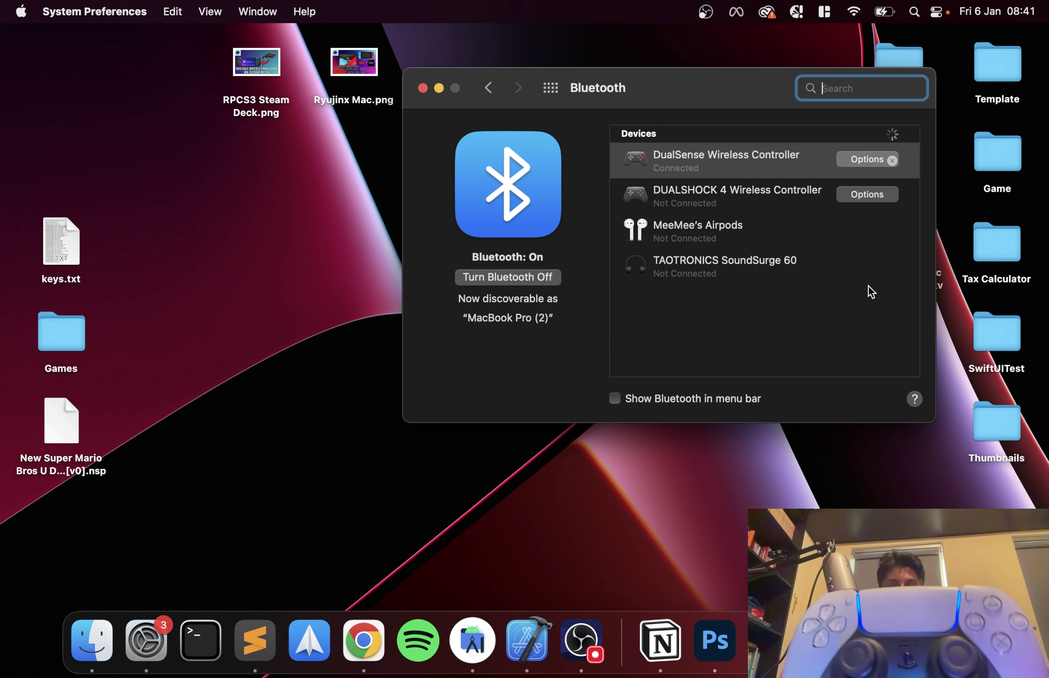
{"action": "left_click", "coordinate": [423, 88]}
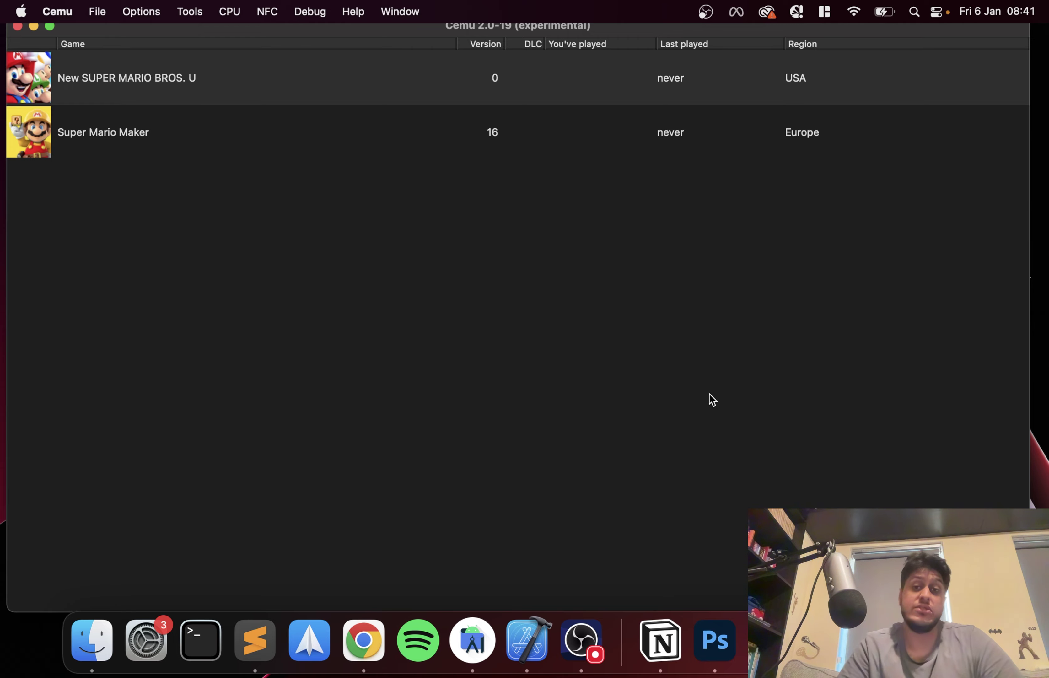
Switch to Cemu and add the PS5 Controller through the SDLController API as the input device for Controller 1.
{"action": "double_click", "coordinate": [162, 29]}
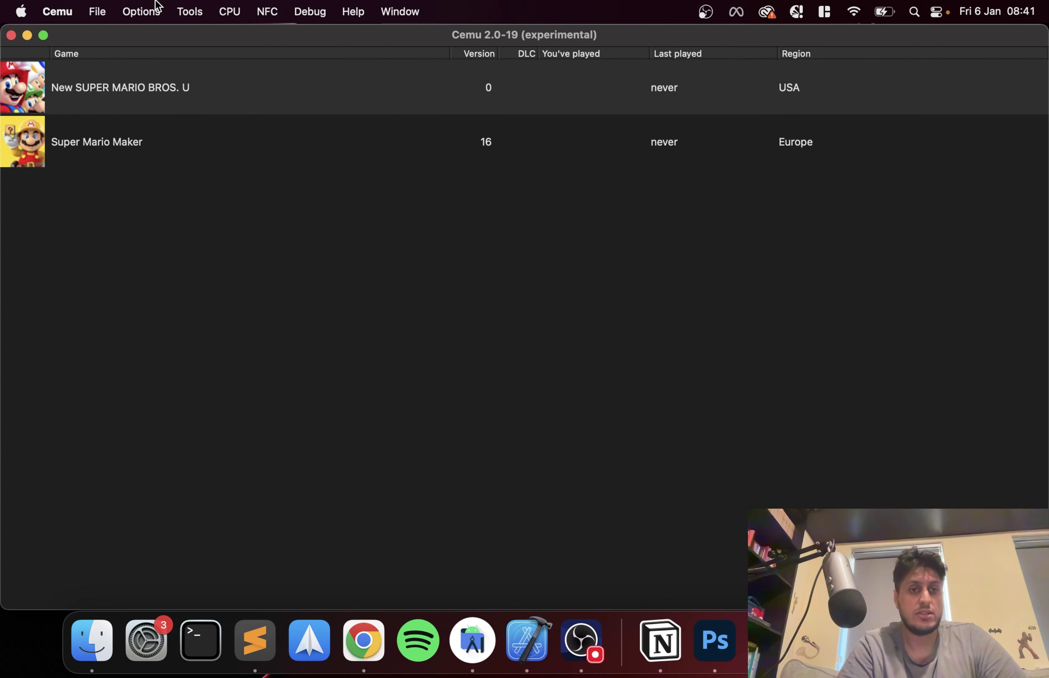
{"action": "left_click", "coordinate": [157, 10]}
{"action": "left_click", "coordinate": [183, 122]}
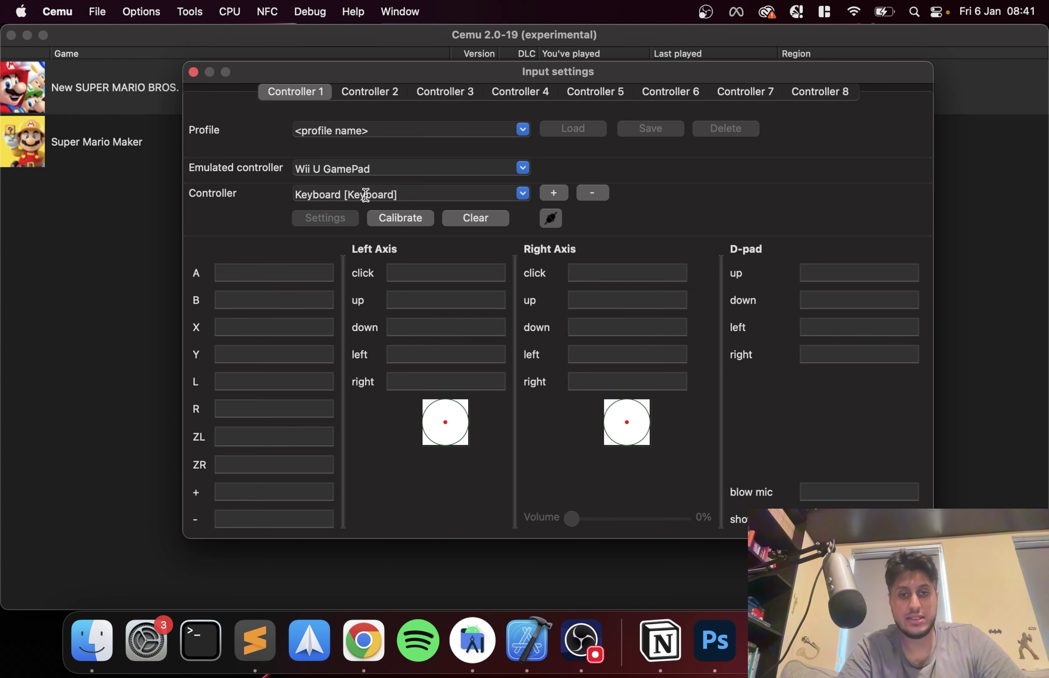
{"action": "left_click", "coordinate": [559, 194]}
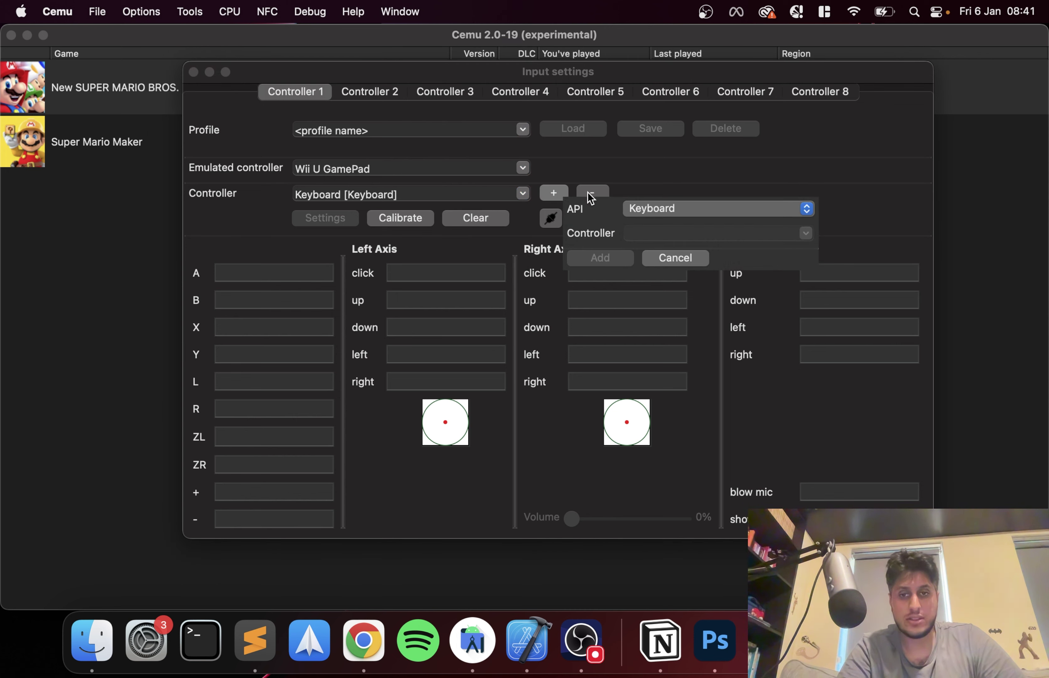
{"action": "left_click", "coordinate": [805, 207]}
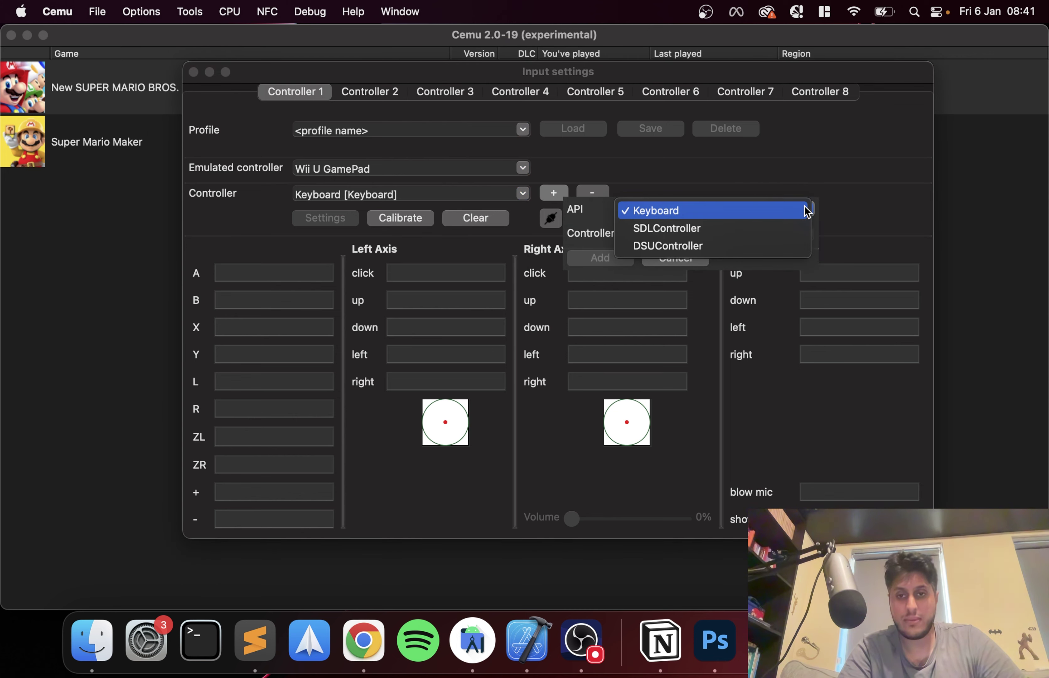
{"action": "left_click", "coordinate": [771, 233]}
{"action": "left_click", "coordinate": [807, 233]}
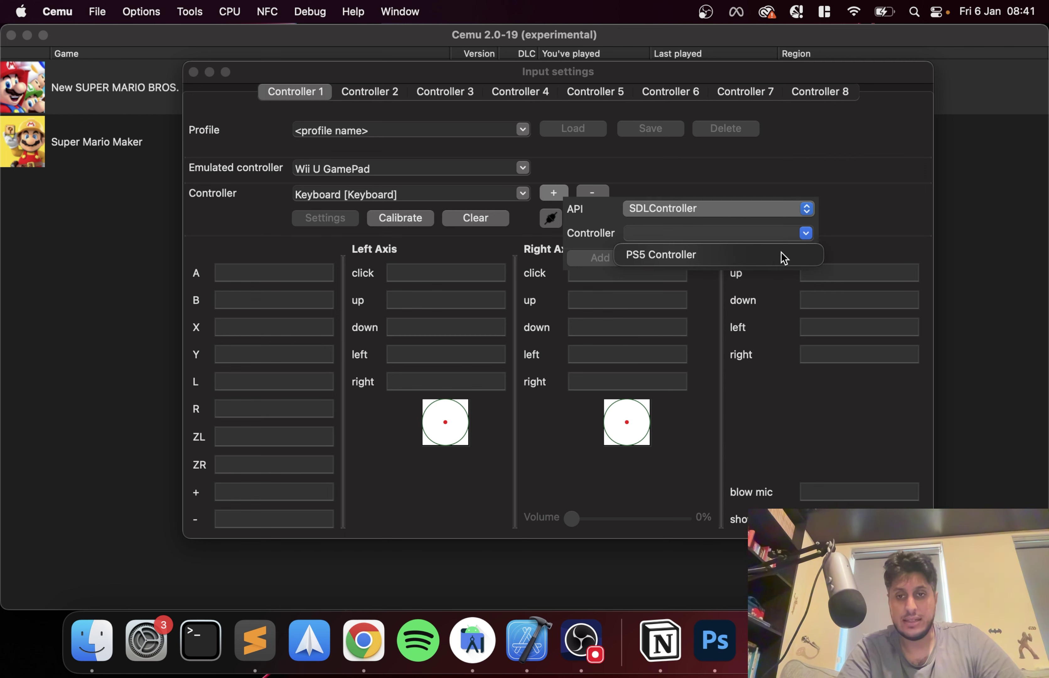
{"action": "left_click", "coordinate": [783, 254]}
{"action": "left_click", "coordinate": [810, 237]}
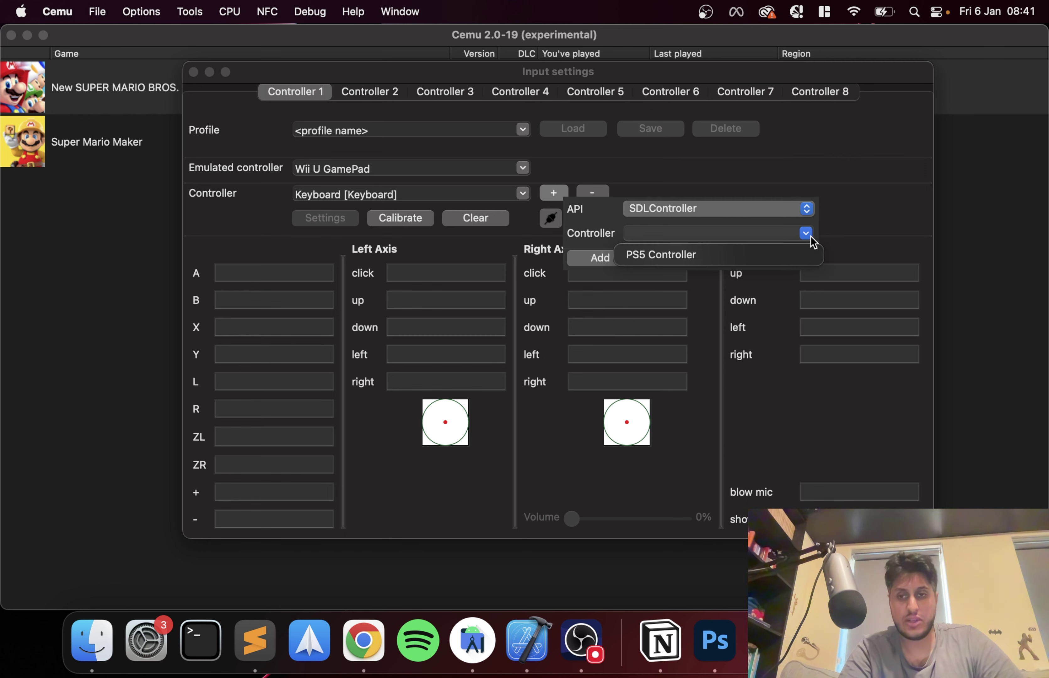
{"action": "left_click", "coordinate": [810, 234]}
{"action": "left_click", "coordinate": [805, 233]}
{"action": "left_click", "coordinate": [780, 254]}
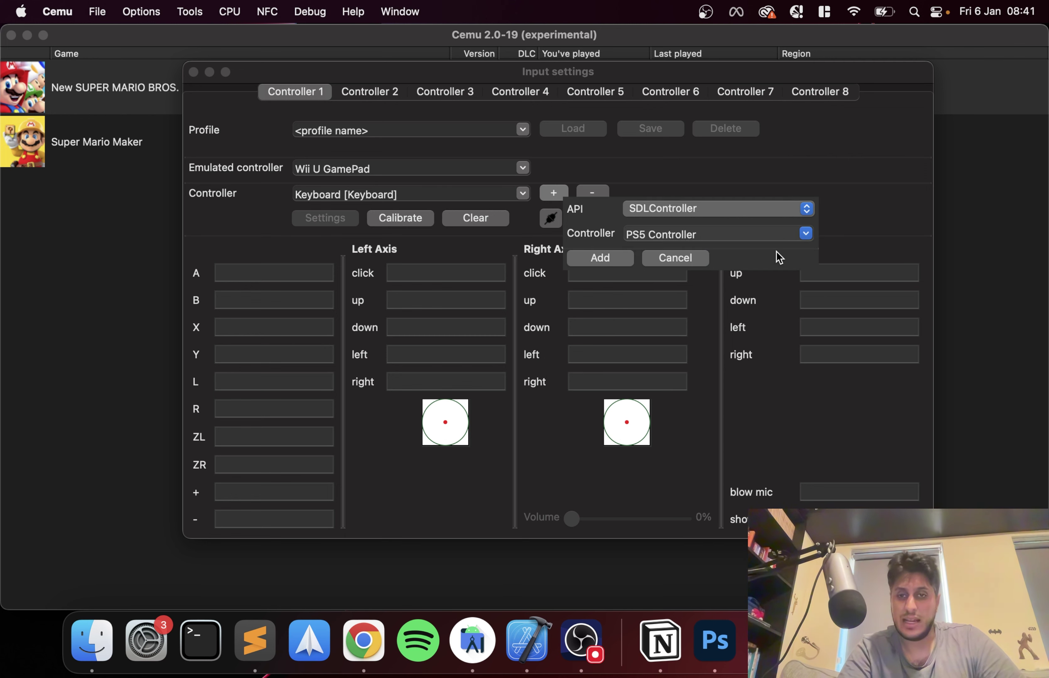
{"action": "left_click", "coordinate": [618, 262]}
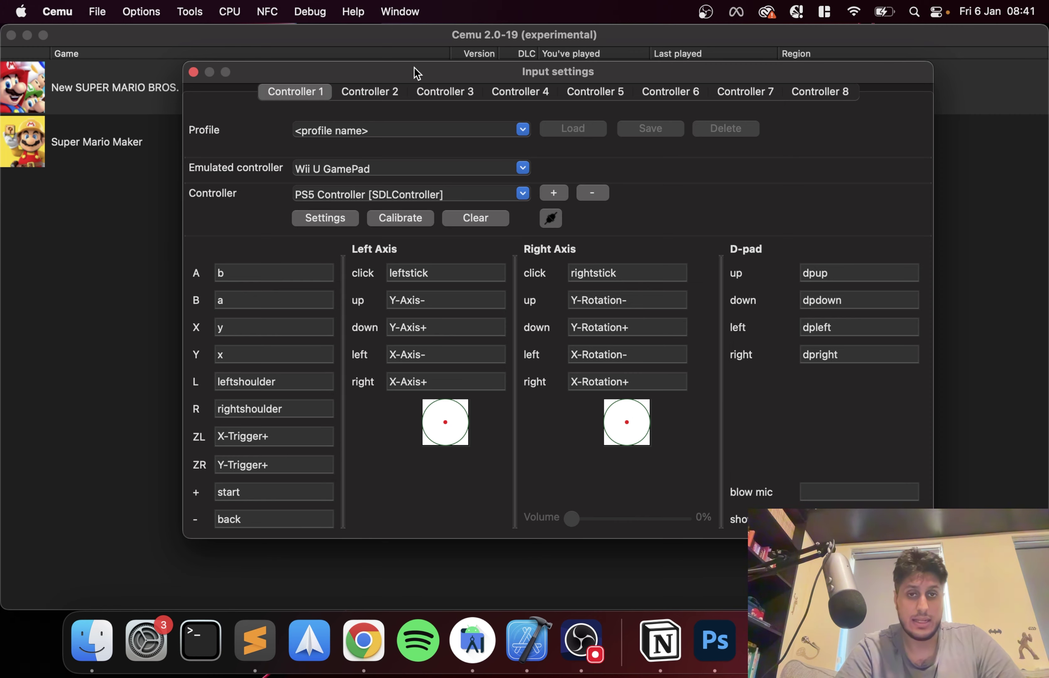
Map blow mic to the touchpad and show screen to misc1 on the PS5 controller.
{"action": "left_click_drag", "start_coordinate": [417, 72], "coordinate": [266, 46]}
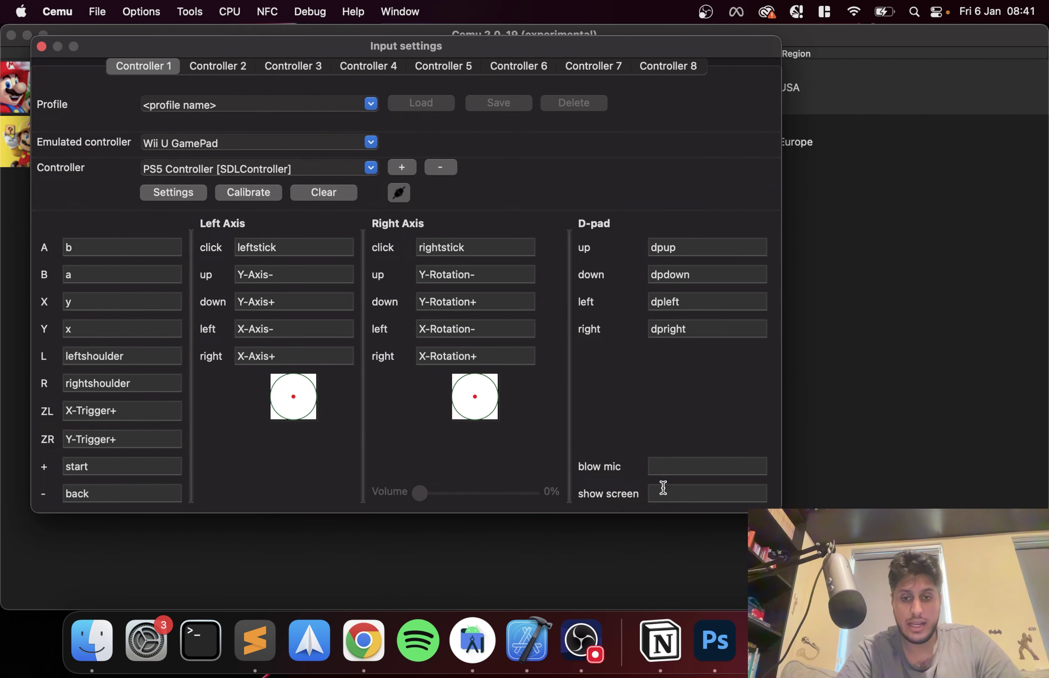
{"action": "left_click", "coordinate": [678, 468]}
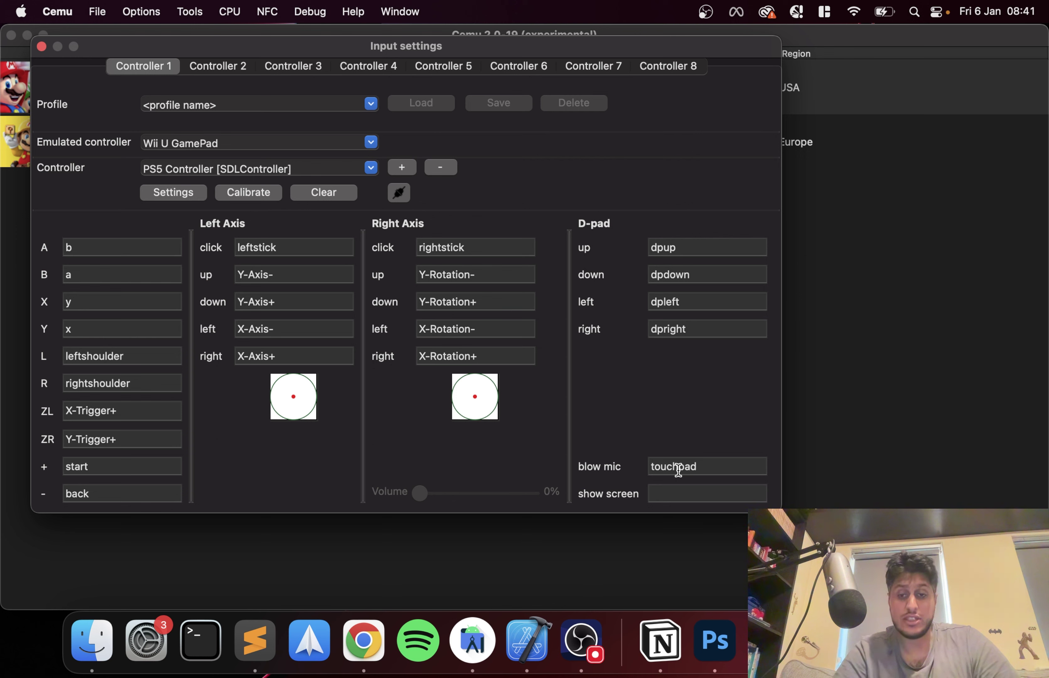
{"action": "left_click", "coordinate": [695, 498]}
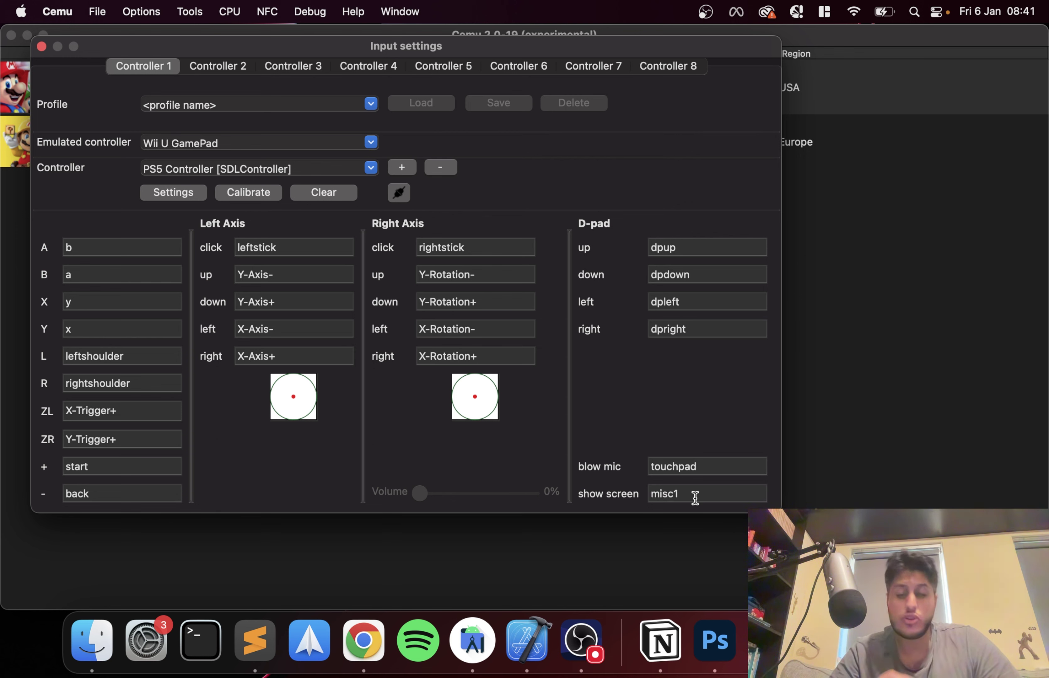
Remap the emulated A, B, X and Y buttons to the controller's a, b, x and y inputs.
{"action": "left_click", "coordinate": [128, 255]}
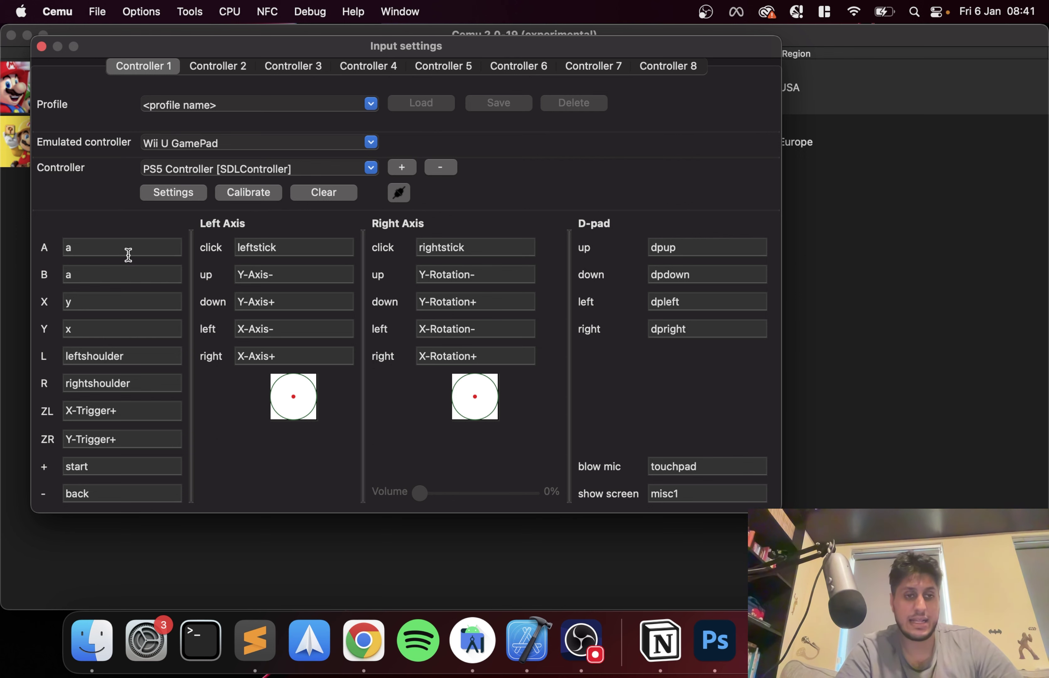
{"action": "left_click", "coordinate": [120, 275]}
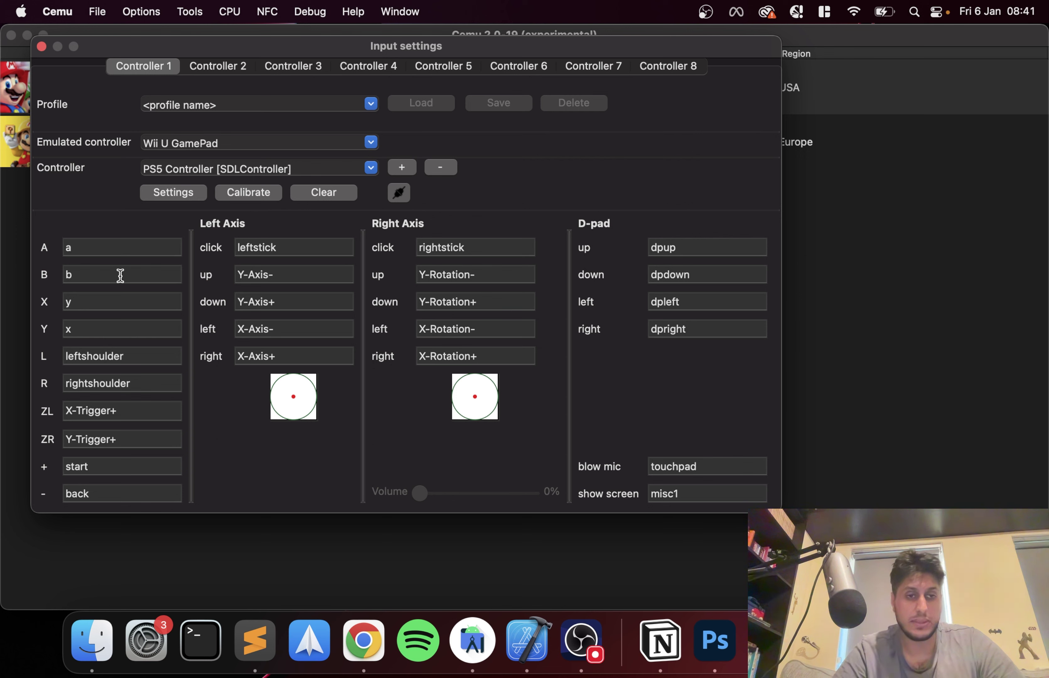
{"action": "left_click", "coordinate": [83, 301]}
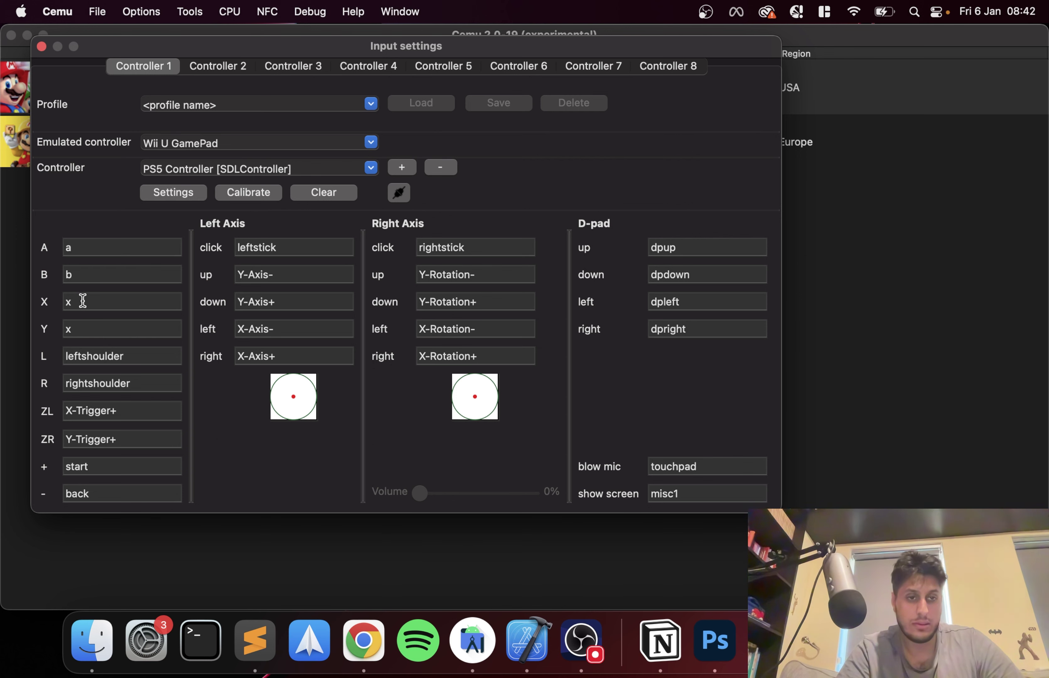
{"action": "left_click", "coordinate": [78, 334]}
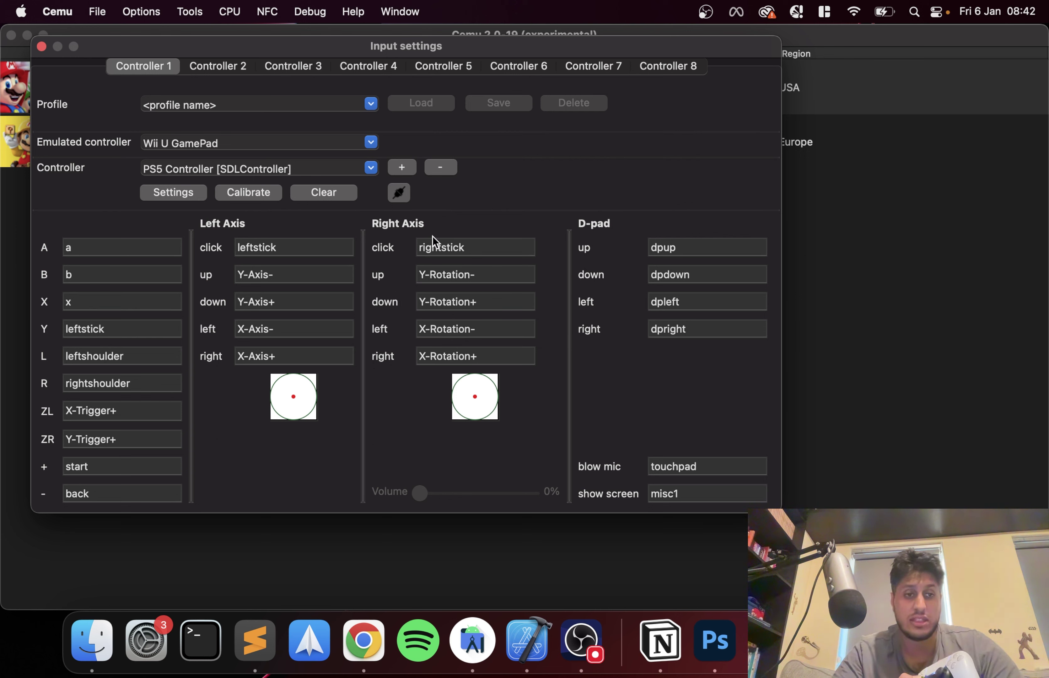
{"action": "left_click", "coordinate": [141, 330]}
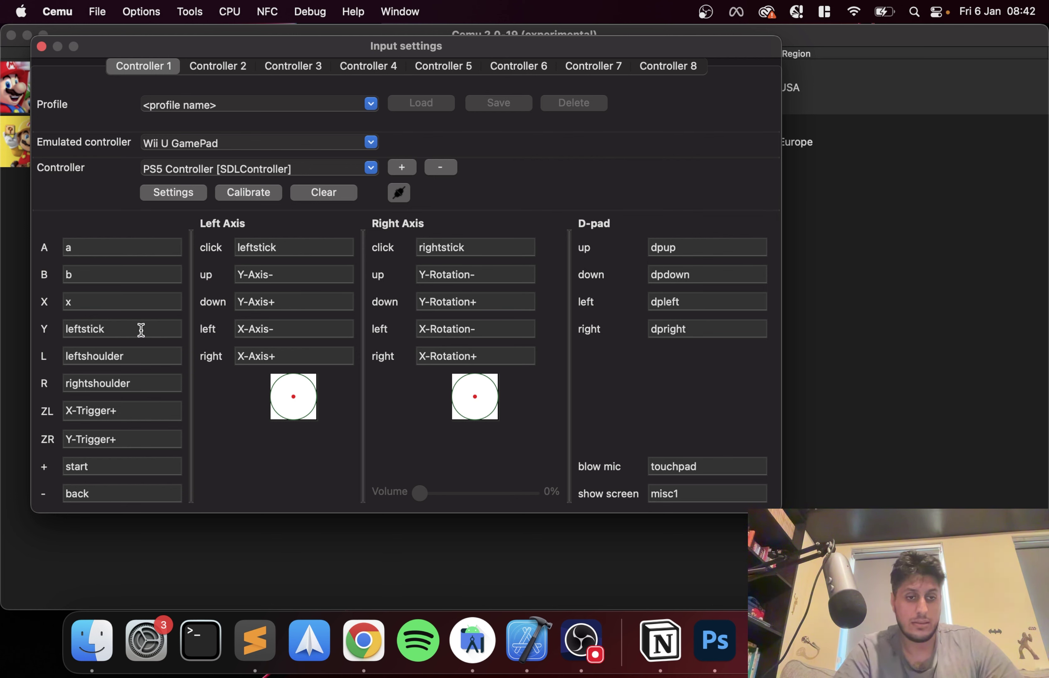
{"action": "left_click", "coordinate": [141, 330]}
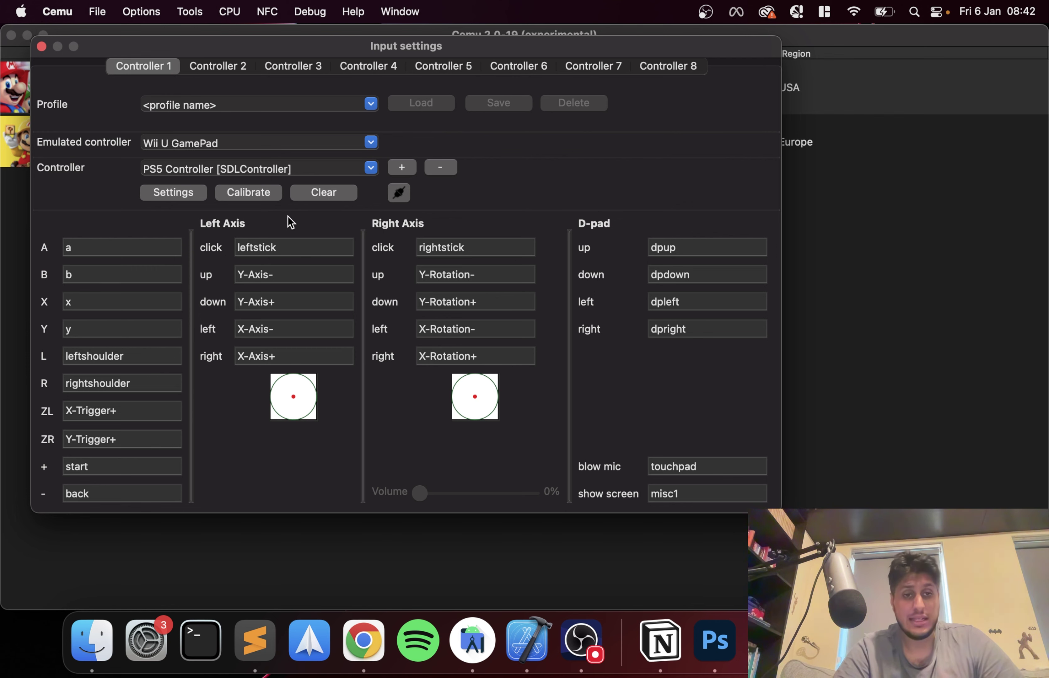
Review the motion, rumble, deadzone and range options in the PS5 controller's settings.
{"action": "left_click", "coordinate": [198, 200]}
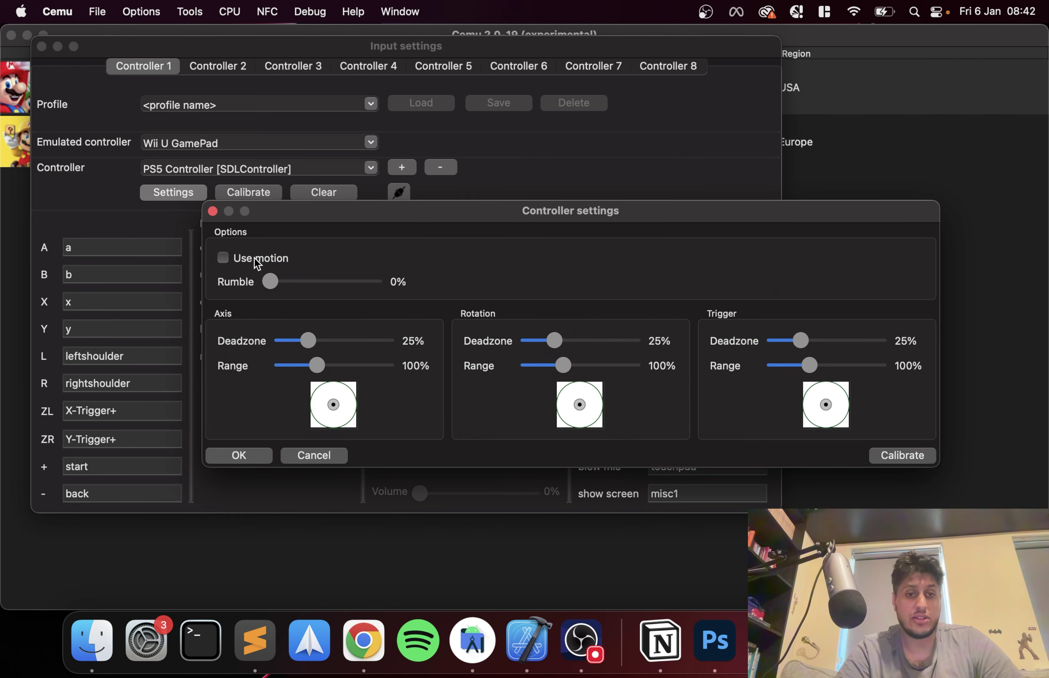
{"action": "left_click_drag", "start_coordinate": [273, 282], "coordinate": [249, 281]}
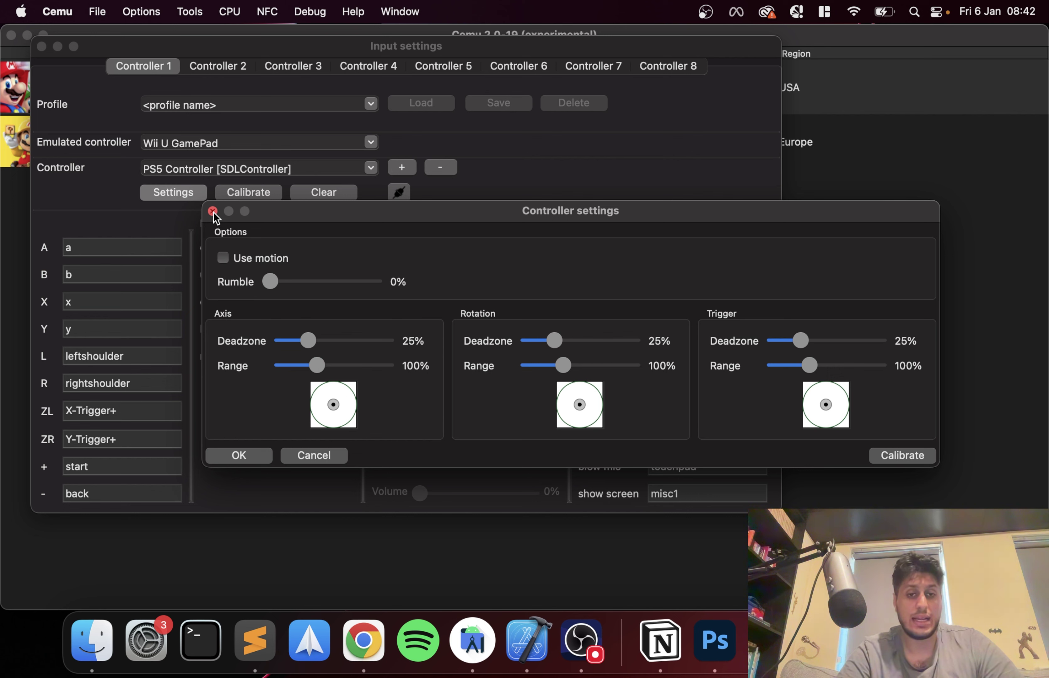
{"action": "left_click", "coordinate": [223, 260]}
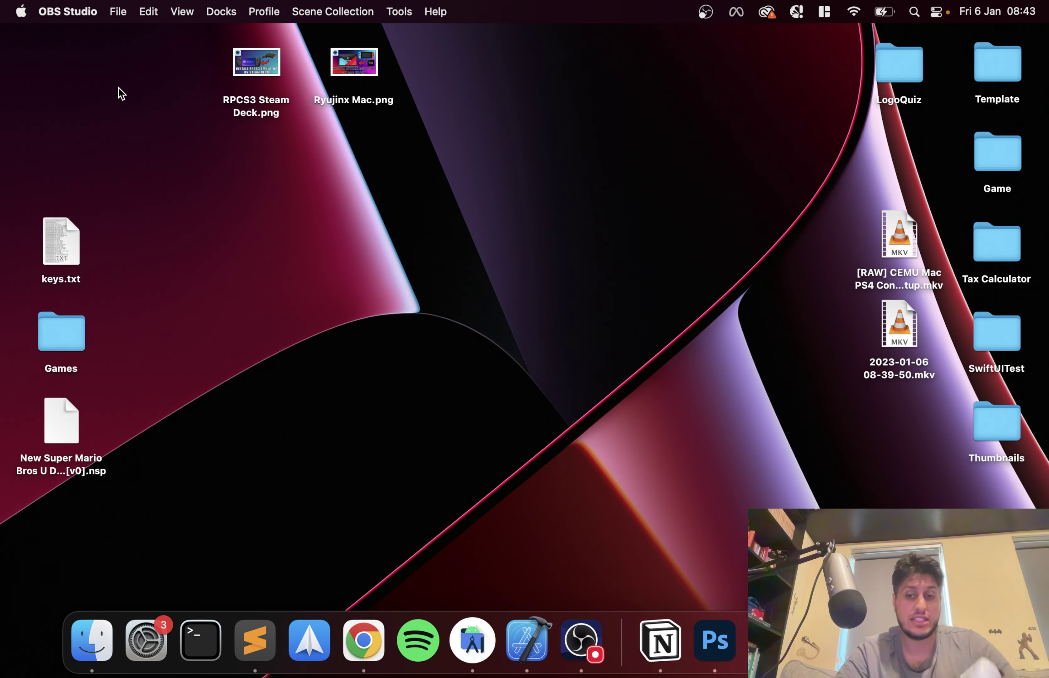
Reopen Cemu and try to start New SUPER MARIO BROS. U from the game list.
{"action": "left_click", "coordinate": [769, 637]}
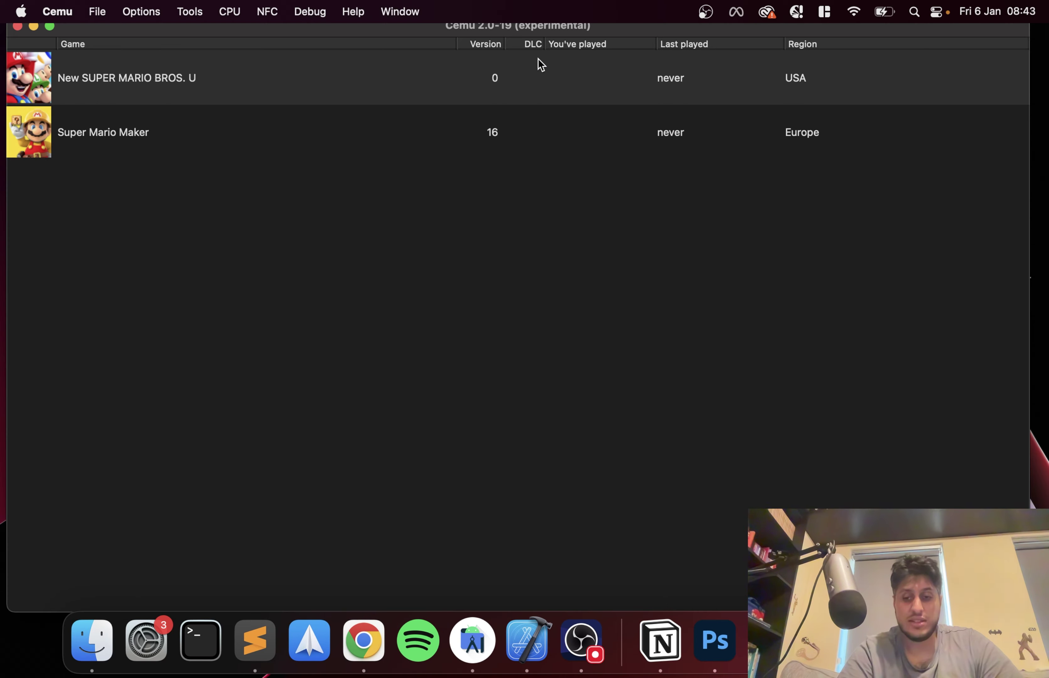
{"action": "left_click", "coordinate": [158, 82]}
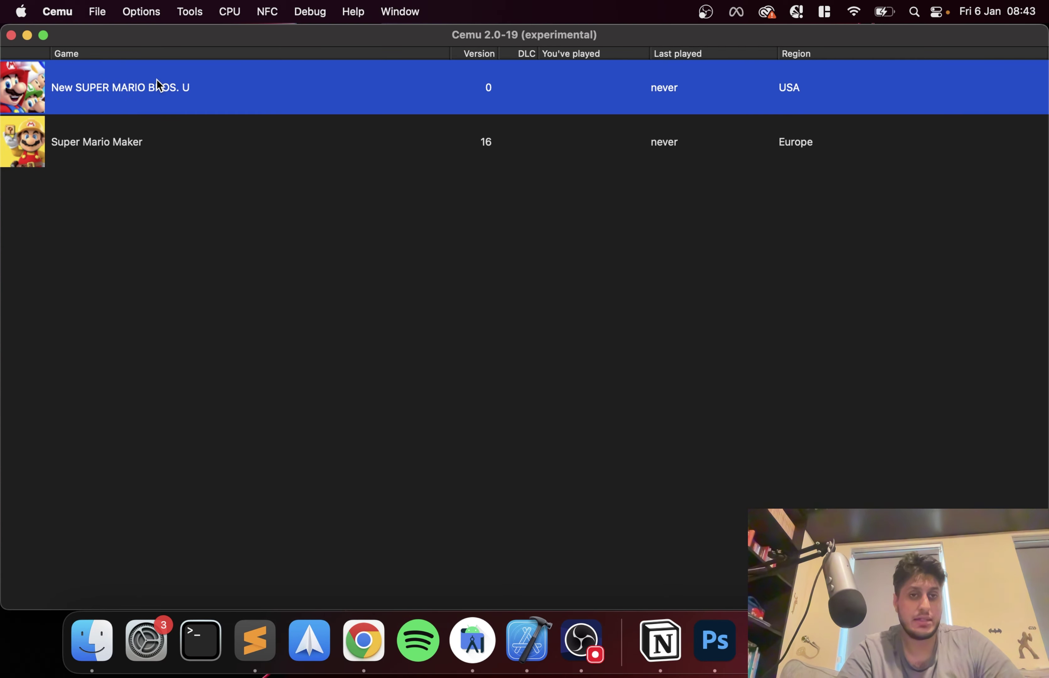
{"action": "double_click", "coordinate": [157, 84]}
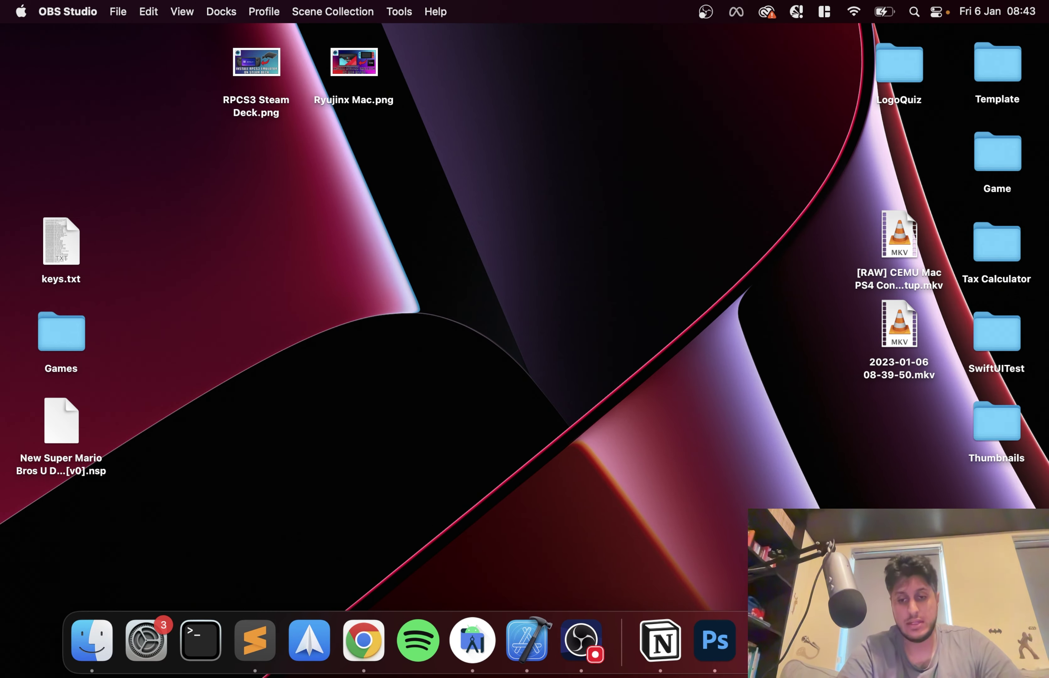
{"action": "left_click", "coordinate": [747, 639]}
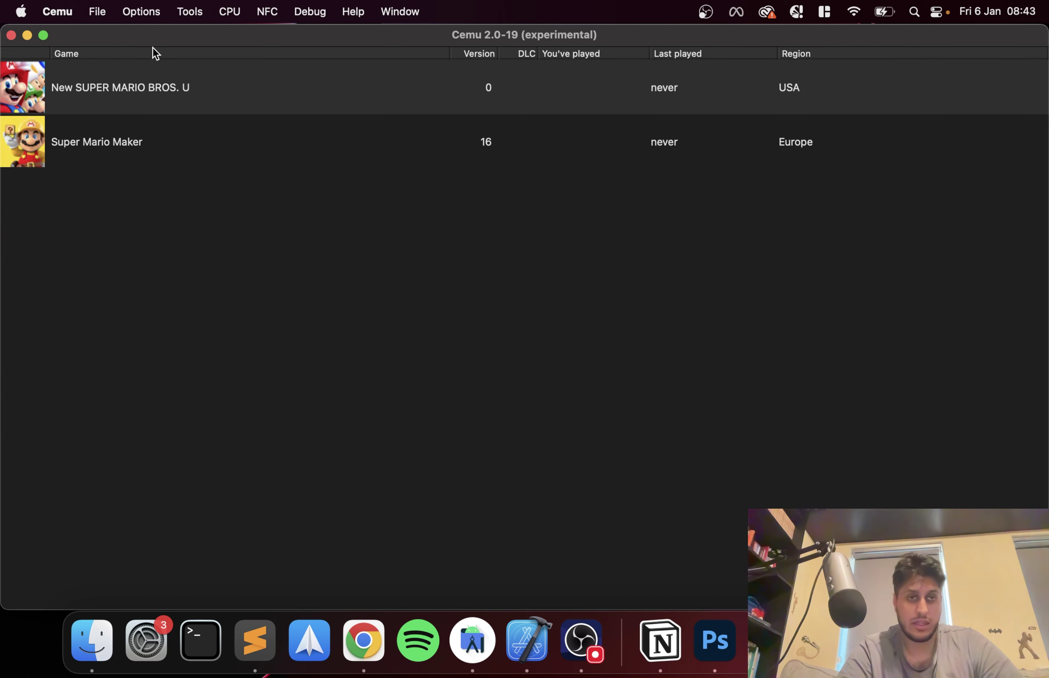
{"action": "left_click", "coordinate": [129, 95]}
{"action": "double_click", "coordinate": [129, 96]}
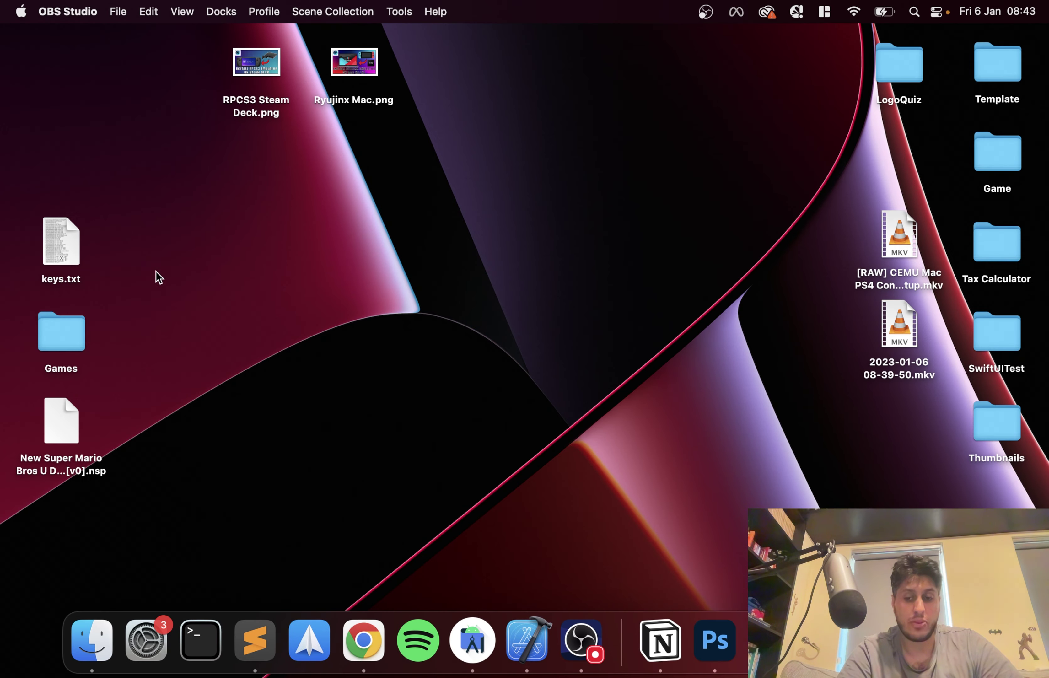
Relaunch Cemu and start New SUPER MARIO BROS. U.
{"action": "left_click", "coordinate": [747, 639]}
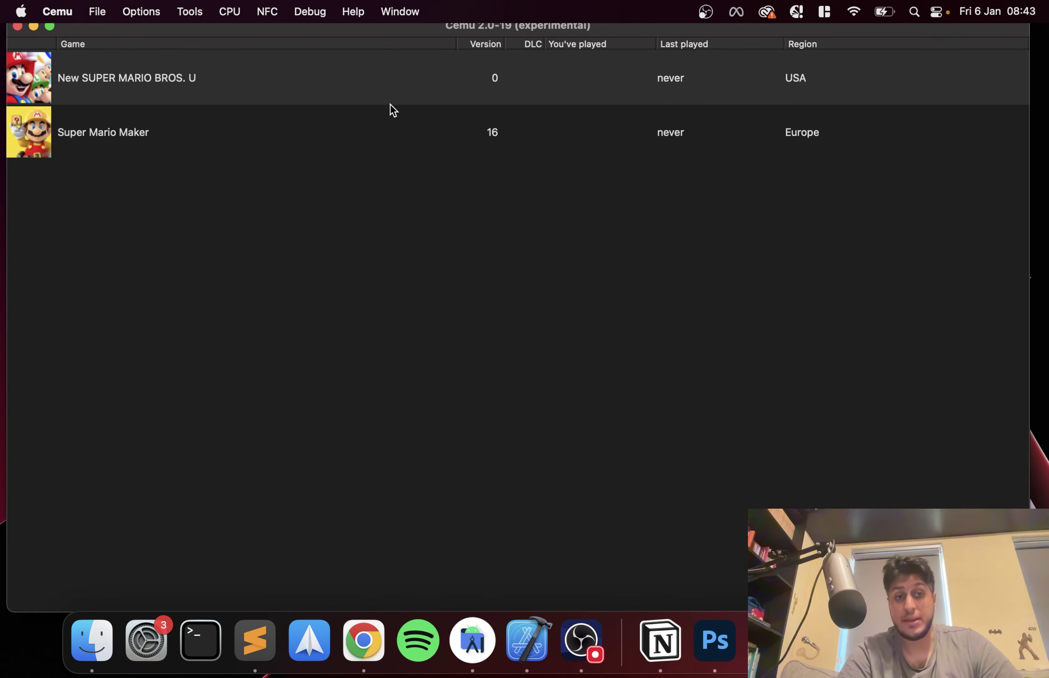
{"action": "left_click", "coordinate": [284, 78]}
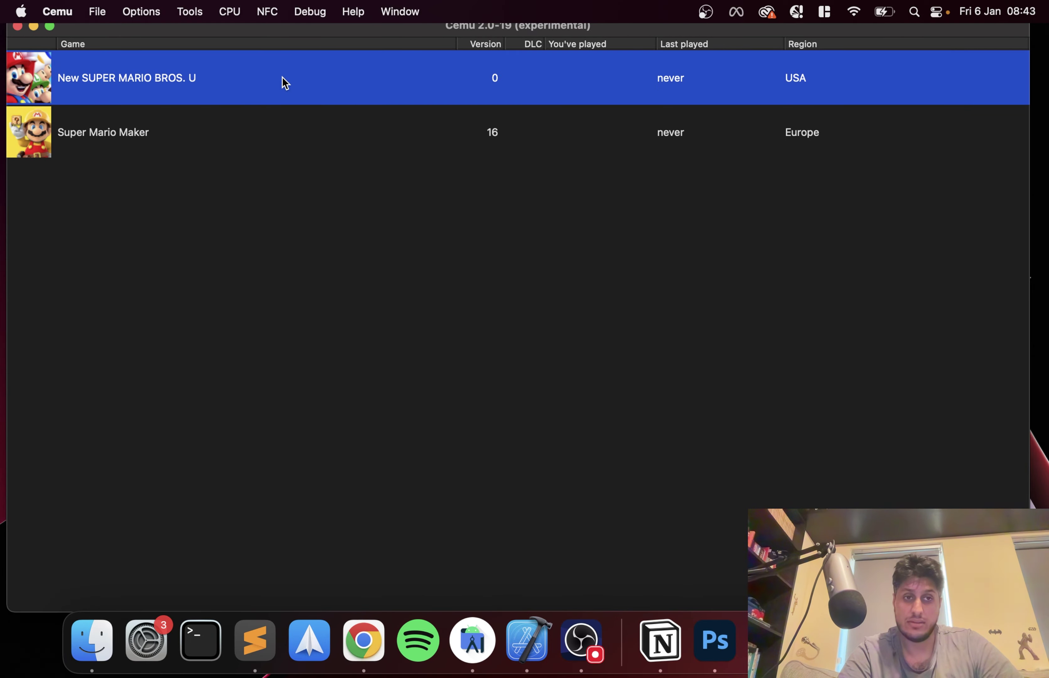
{"action": "double_click", "coordinate": [282, 77]}
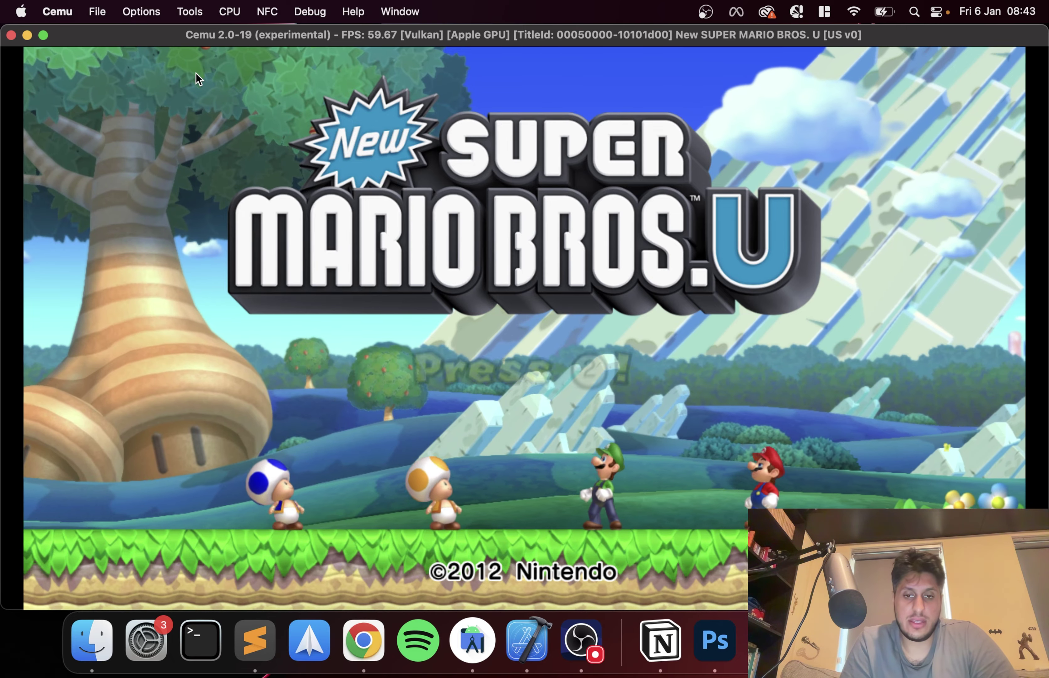
Continue past the game's title screen and choose Challenges under Play with Mii.
{"action": "key", "text": "2"}
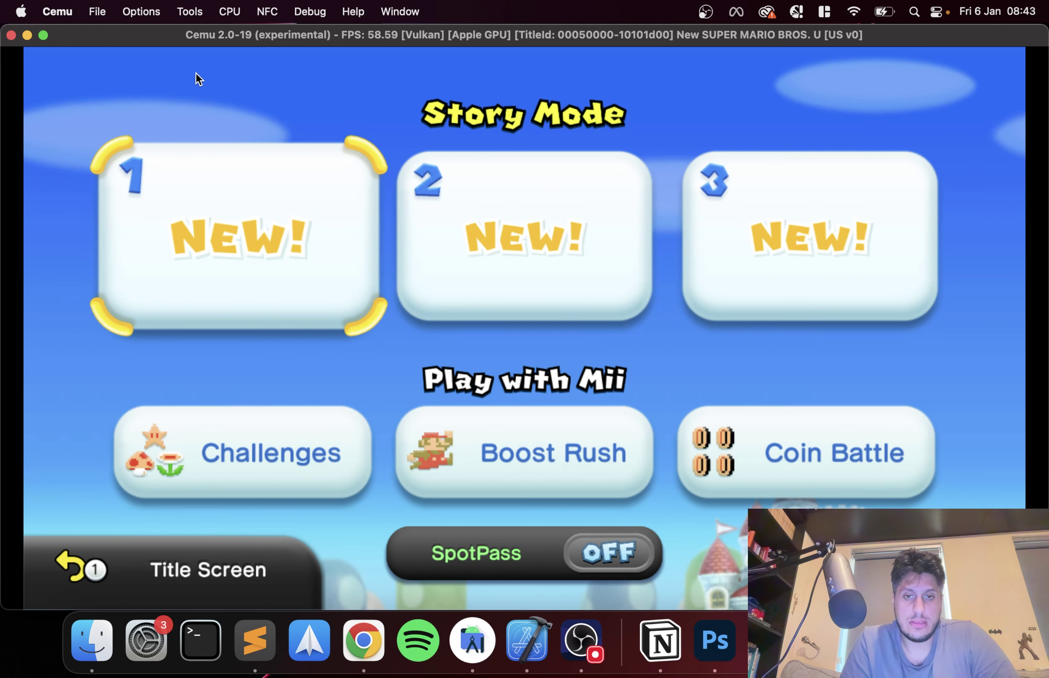
{"action": "key", "text": "Left"}
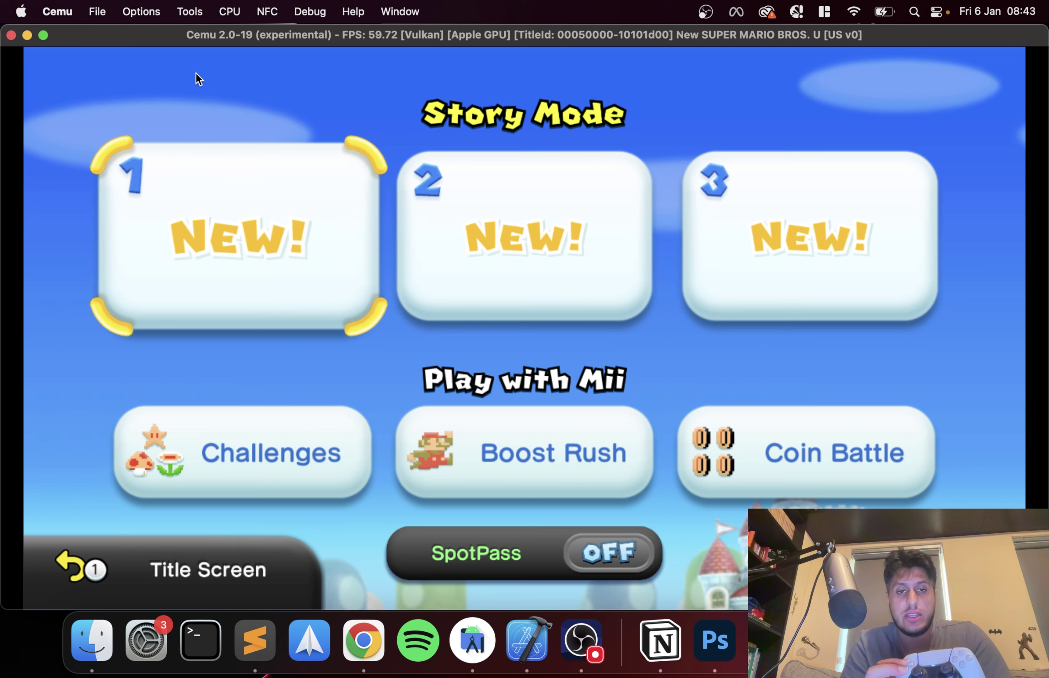
{"action": "key", "text": "Right"}
{"action": "key", "text": "Left"}
{"action": "key", "text": "Down"}
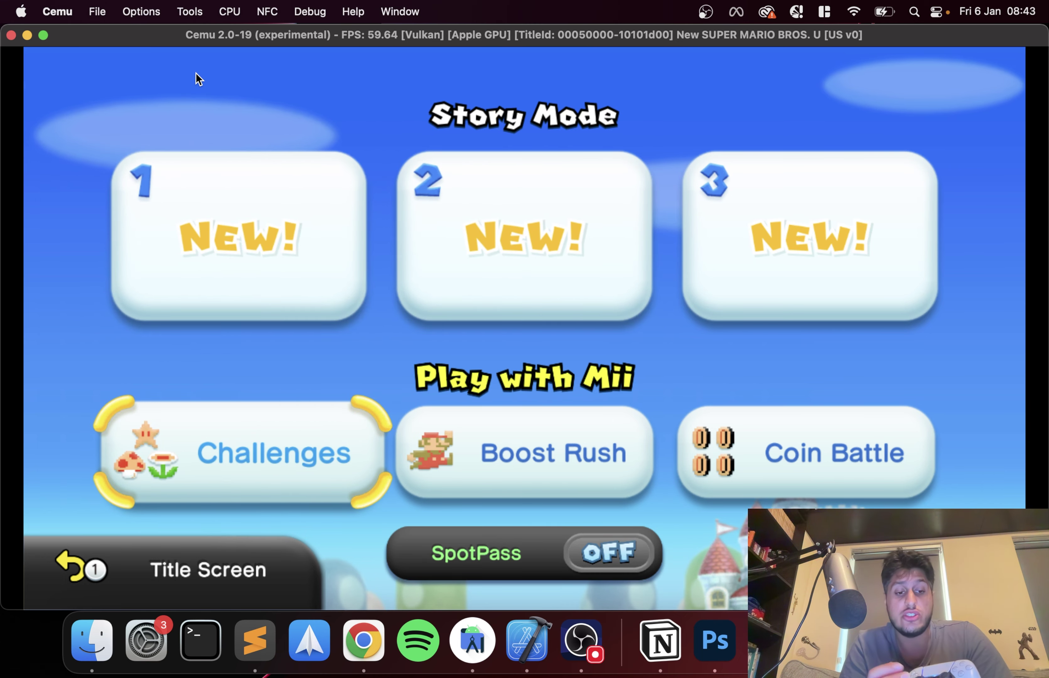
{"action": "key", "text": "2"}
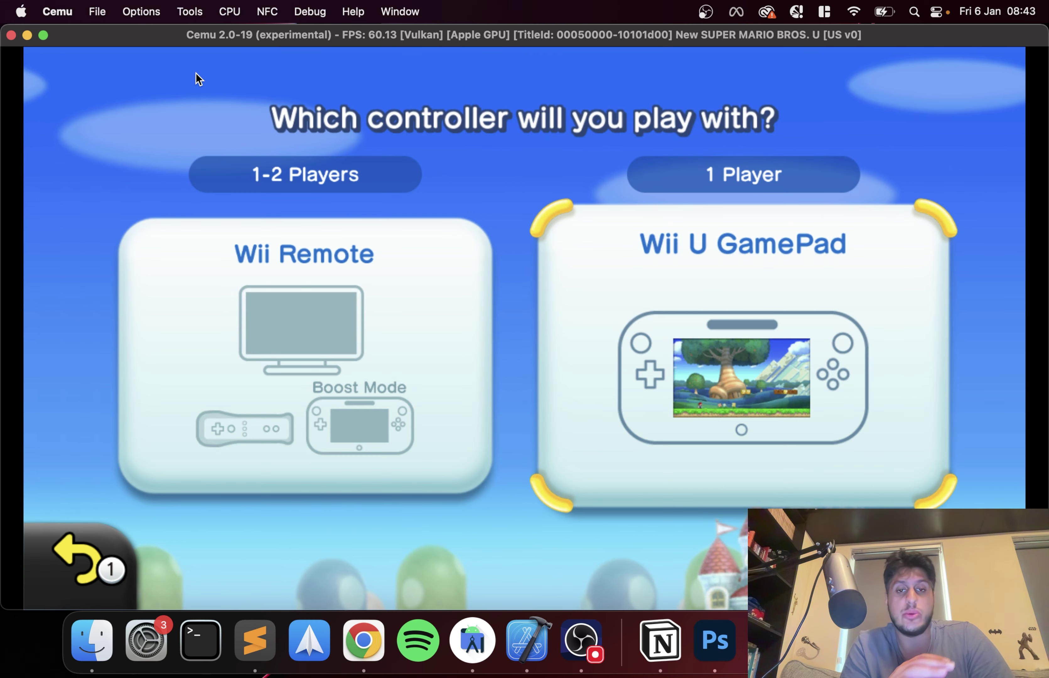
Choose the Wii U GamePad and Mario, and start the Time Attack Trial challenge.
{"action": "key", "text": "2"}
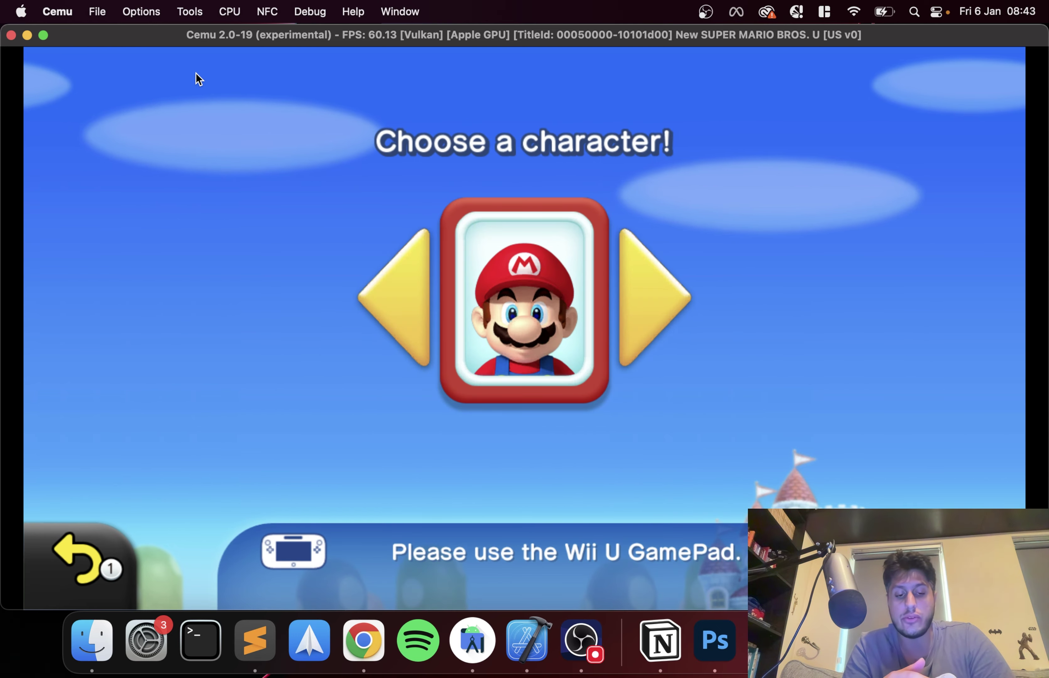
{"action": "key", "text": "2"}
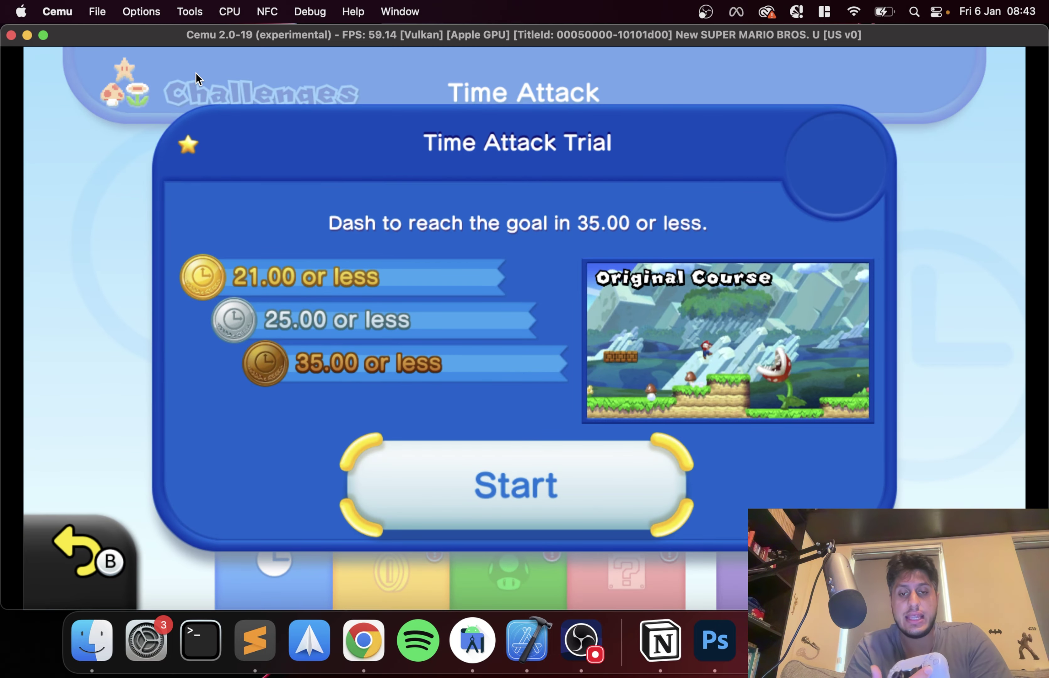
{"action": "key", "text": "2"}
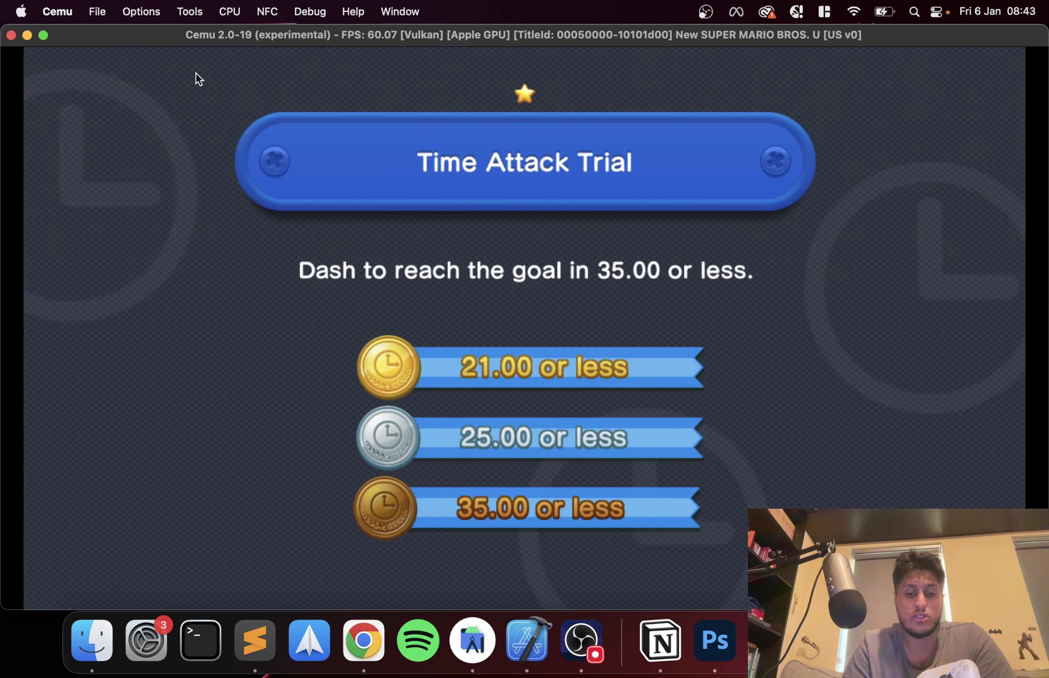